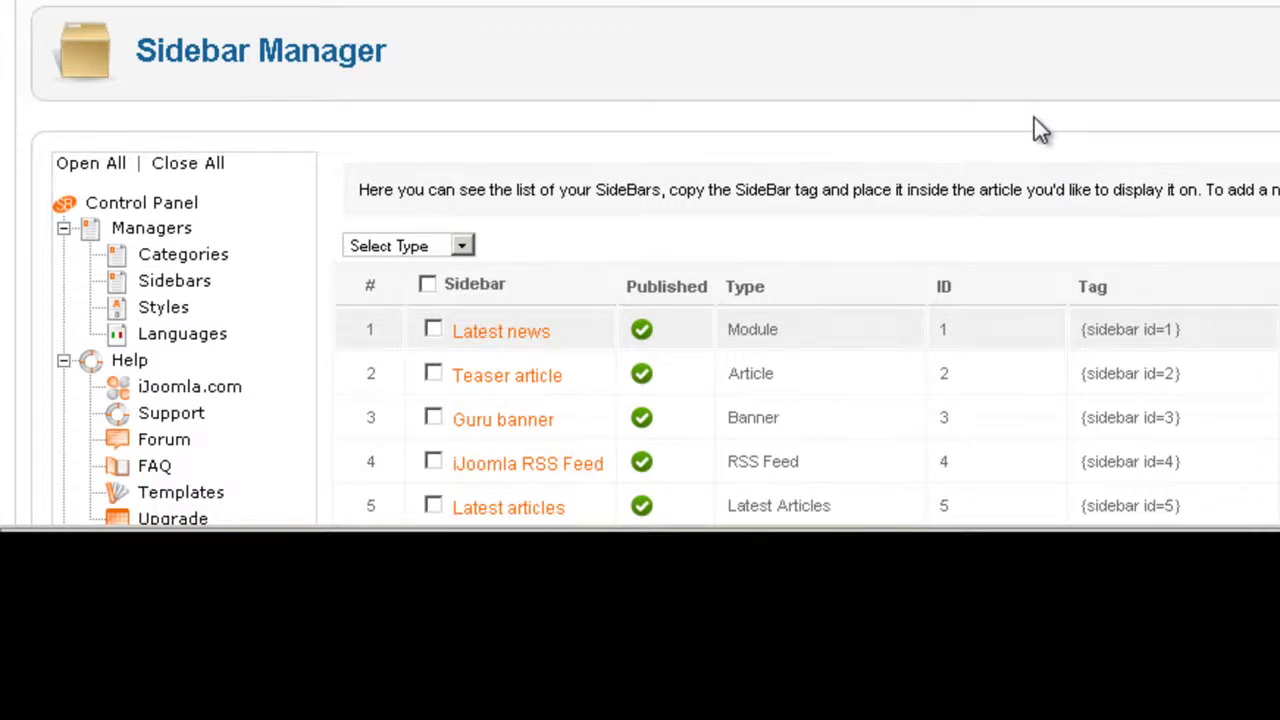
- Scroll through the Sidebar Manager's list of existing sidebars
scroll(1034, 118, "down", 2)
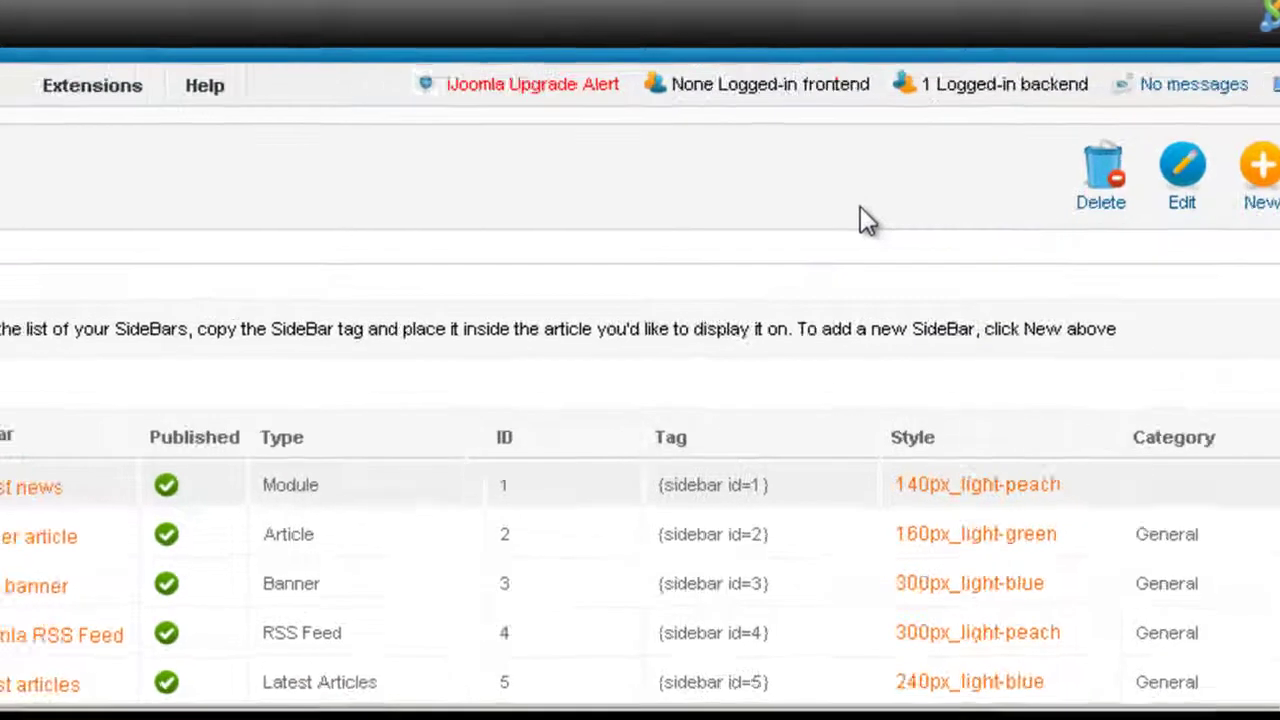
- Start a new sidebar of type Related articles, named 'Related articles'
left_click(1054, 190)
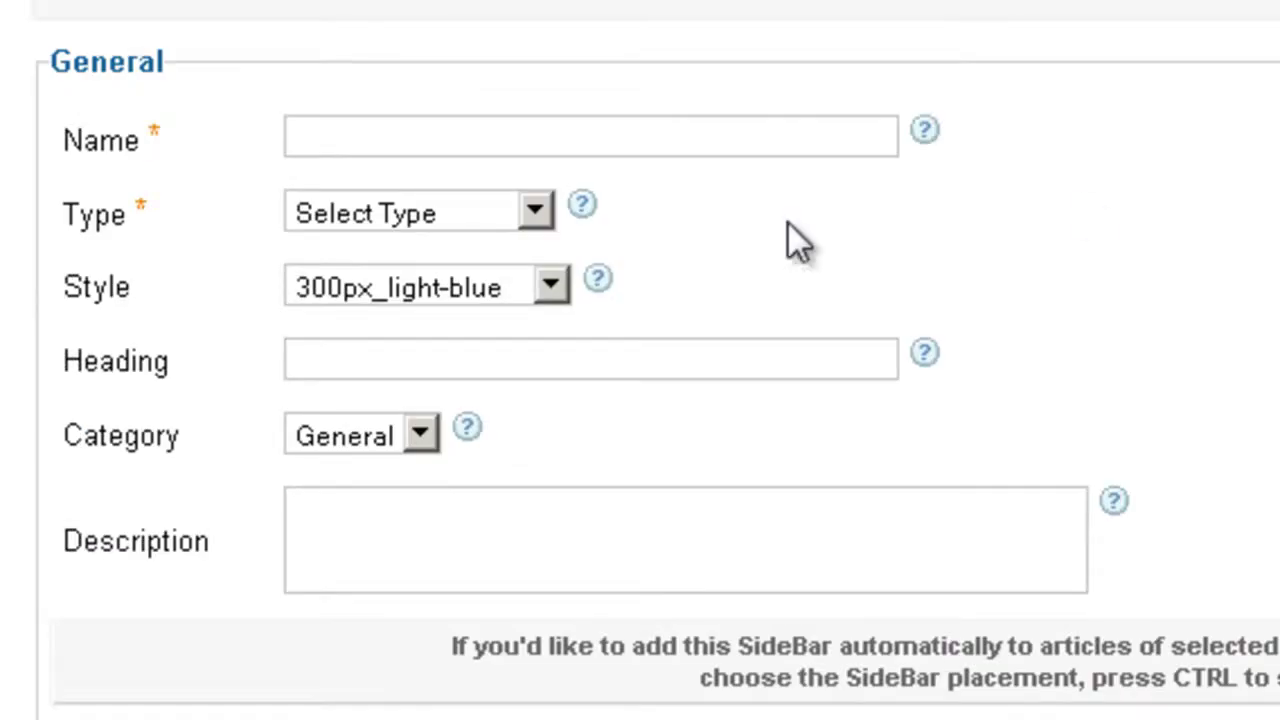
left_click(537, 214)
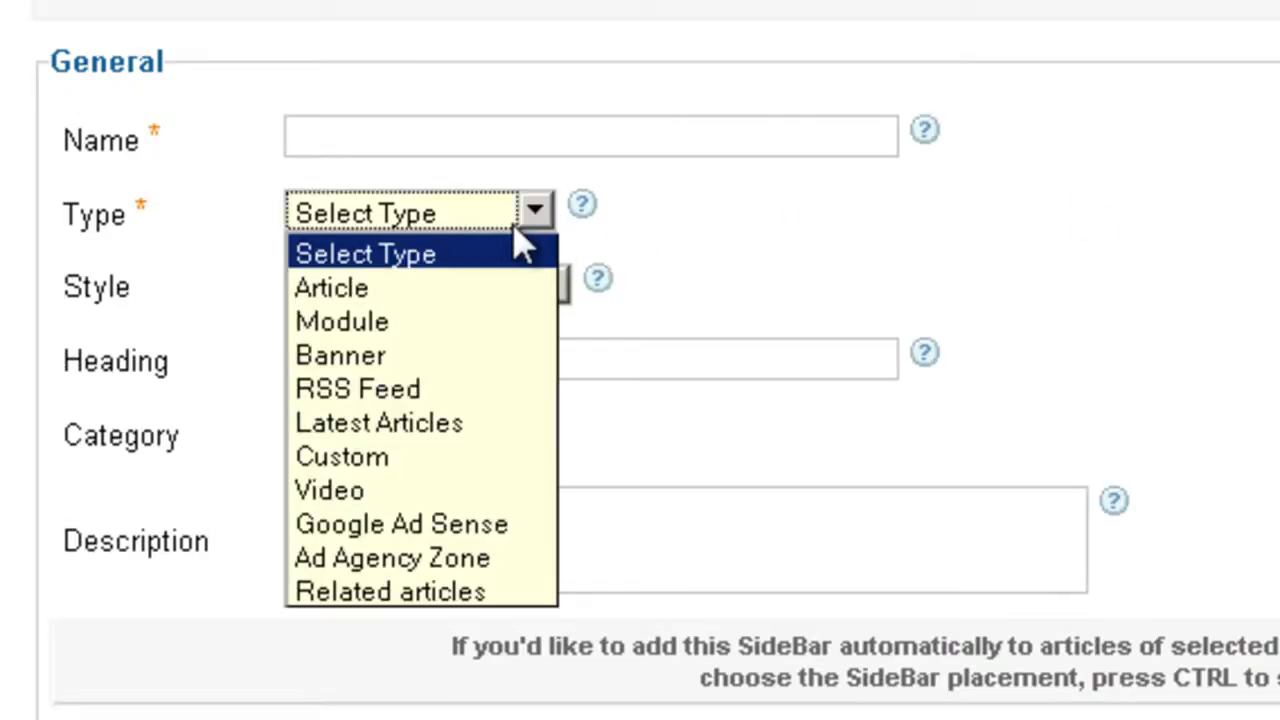
left_click(428, 592)
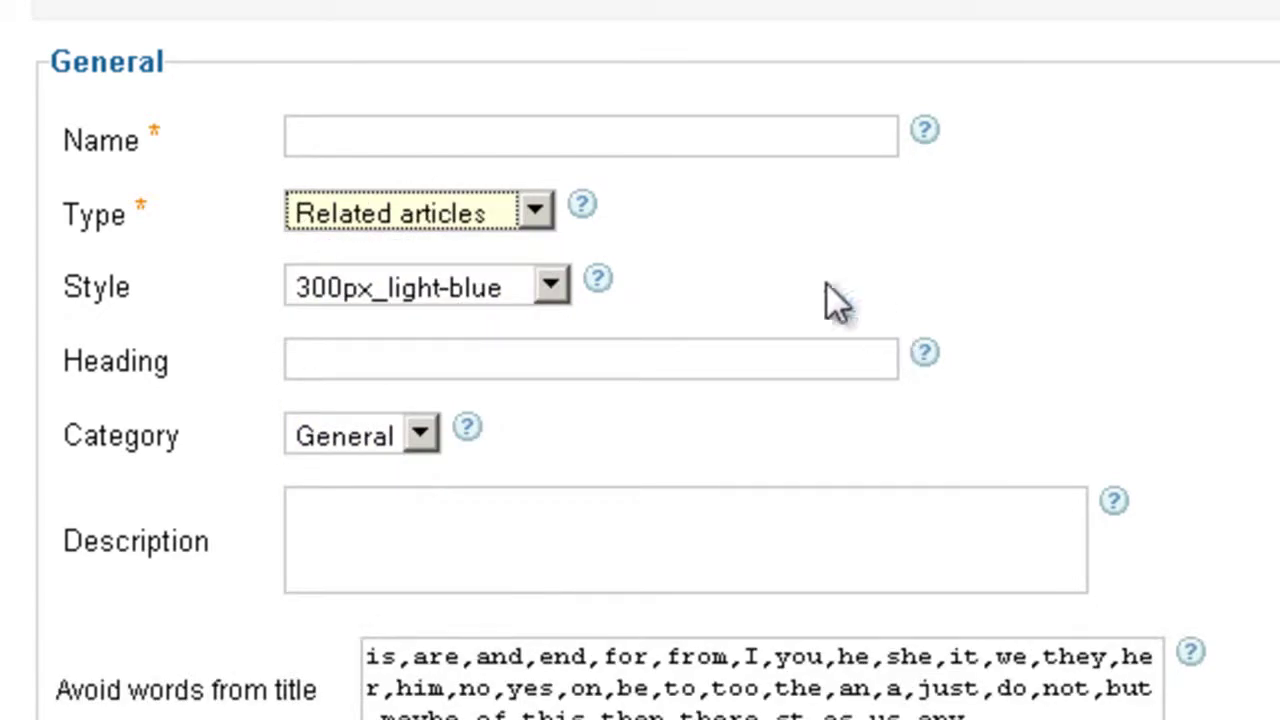
double_click(660, 131)
type("Re")
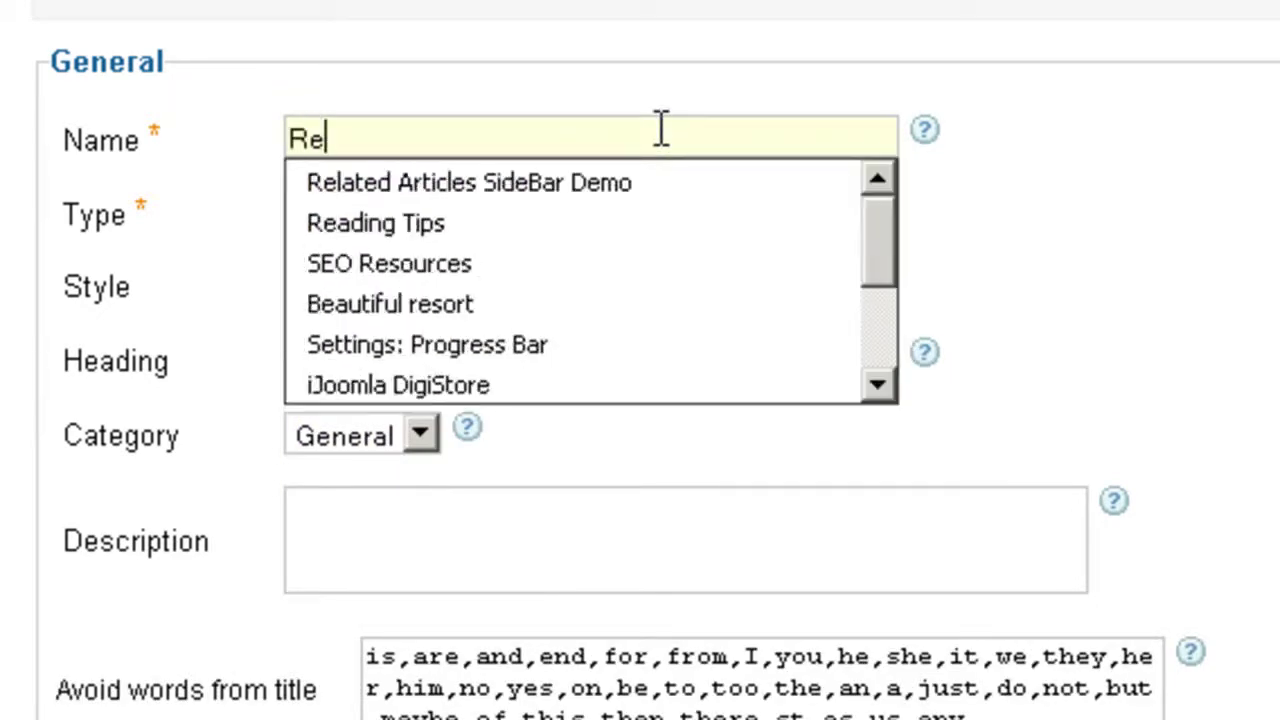
type("la")
key("BackSpace")
type("lated ")
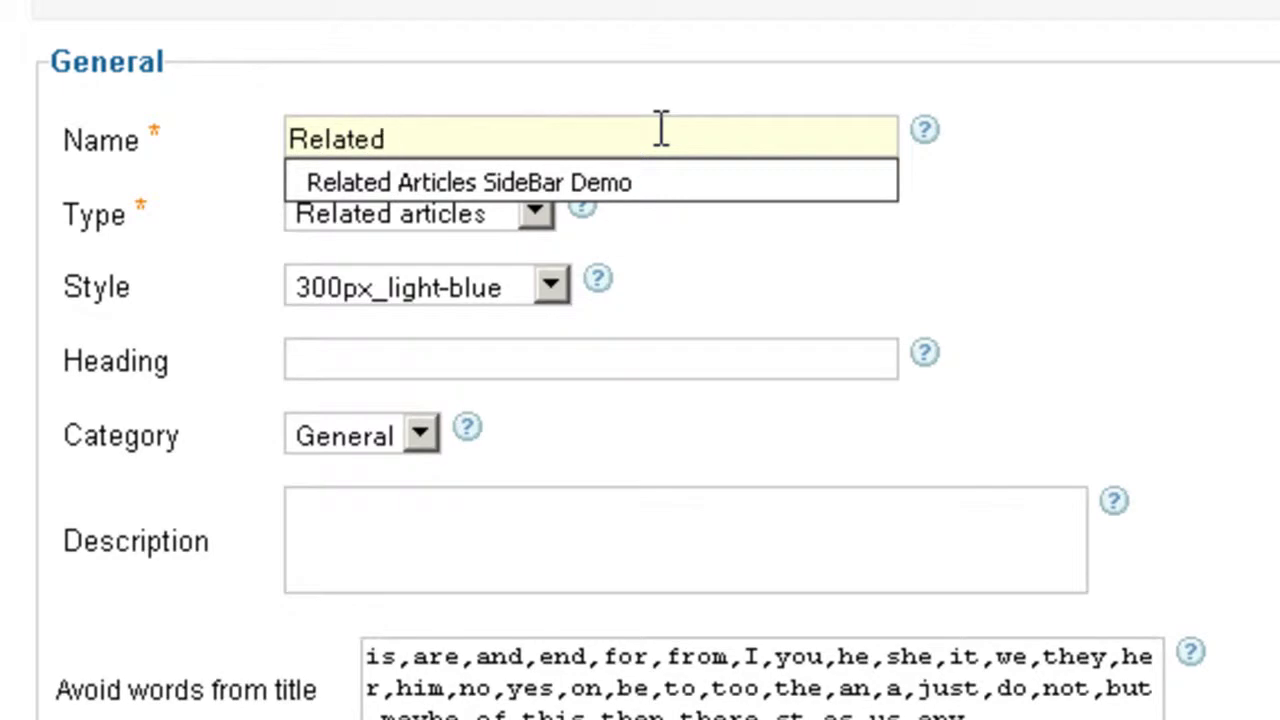
type("article")
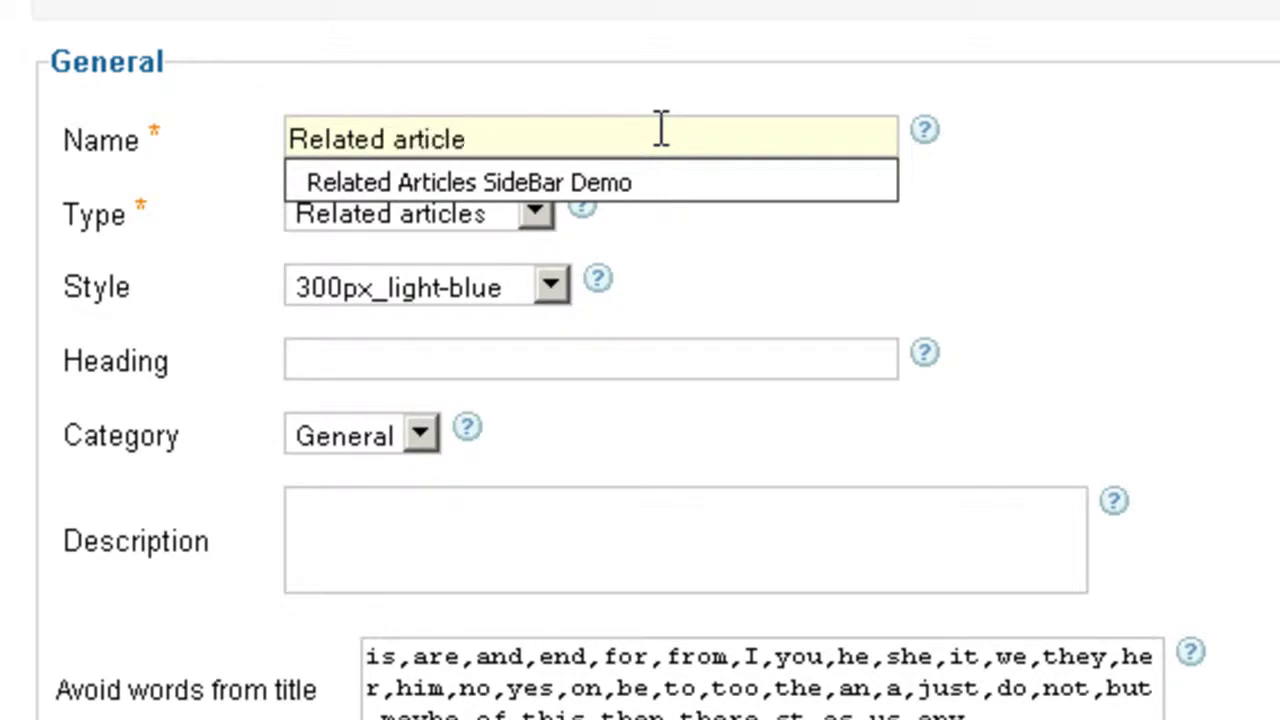
type("s")
left_click(618, 80)
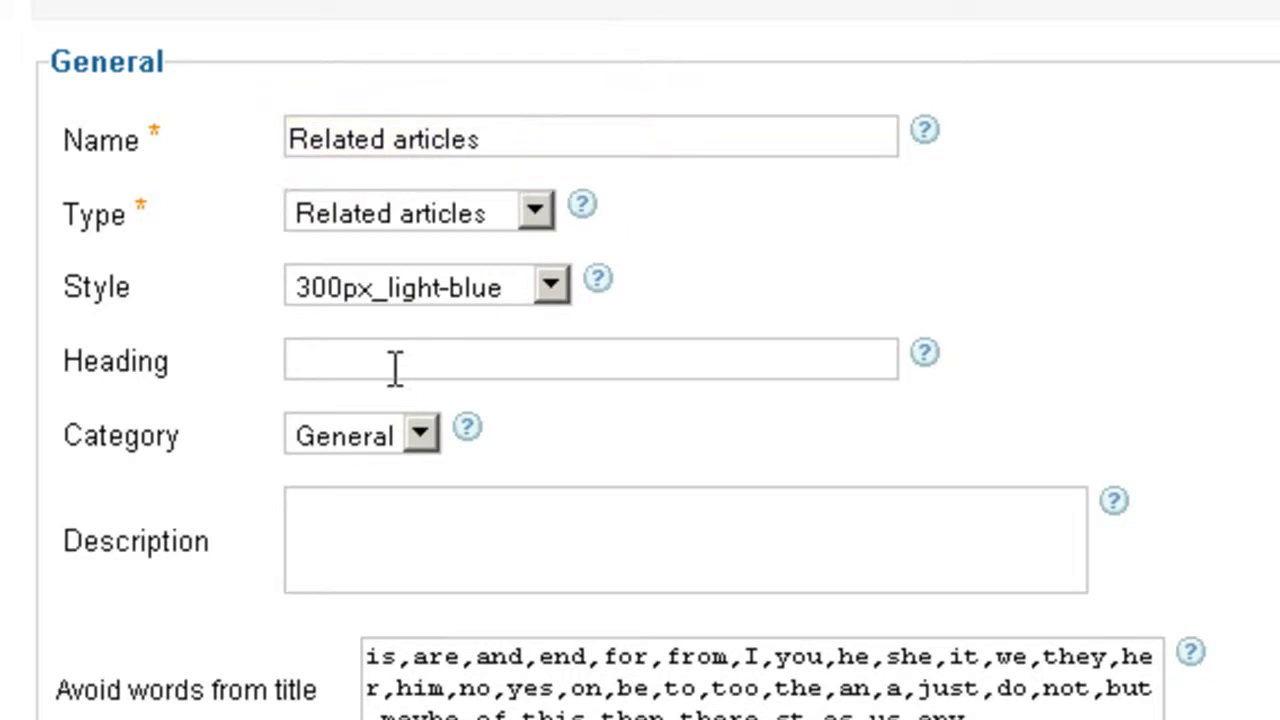
- Enter 'Related Article' as the sidebar heading
double_click(320, 360)
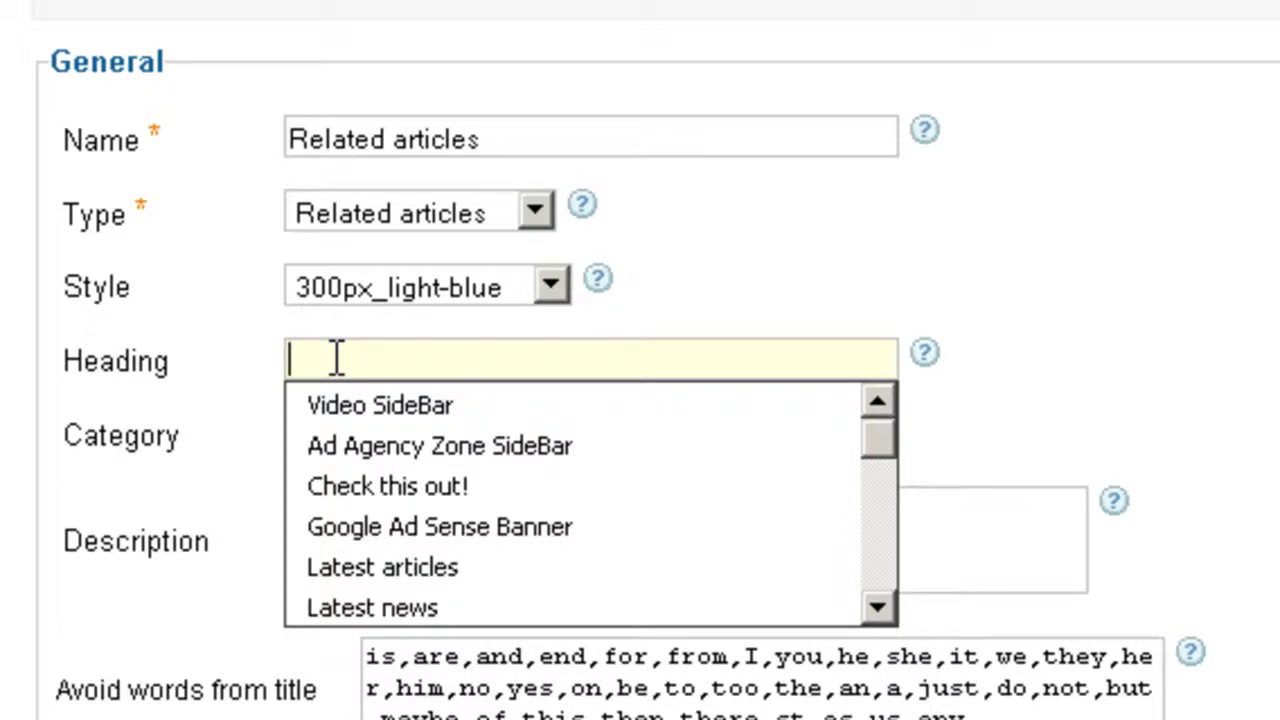
type("RE")
key("BackSpace")
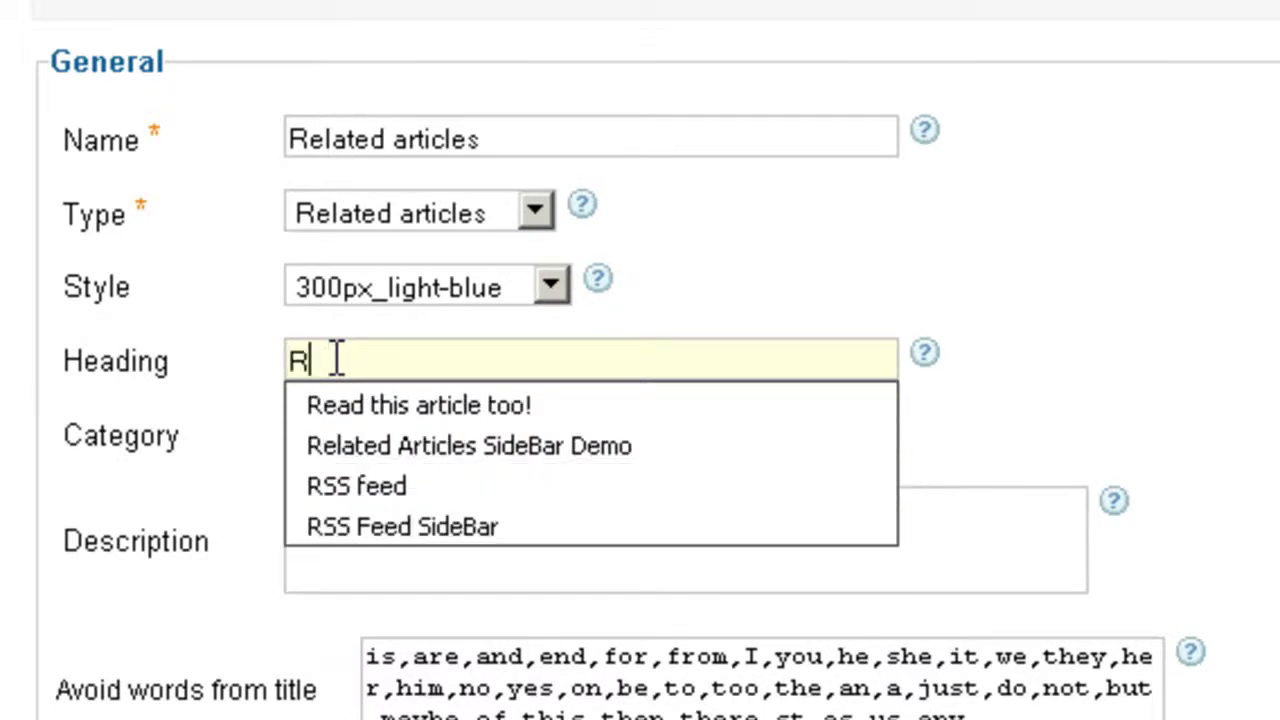
type("elated ")
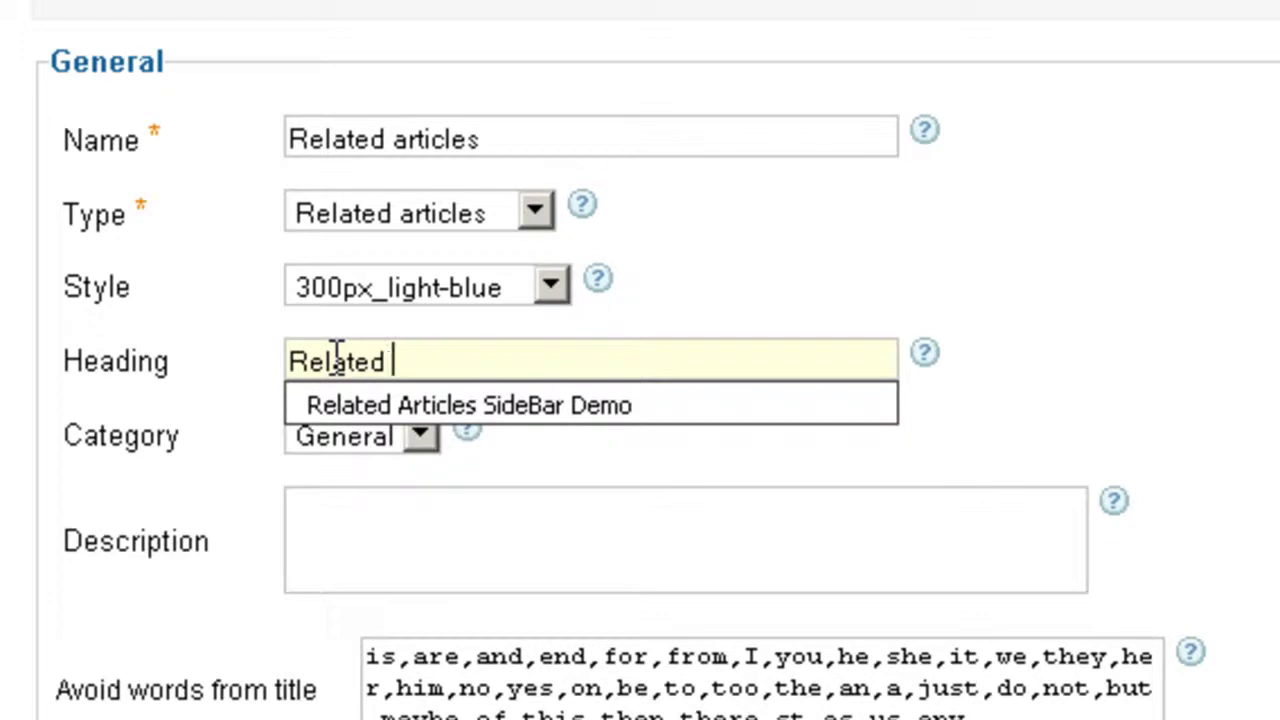
type("Article")
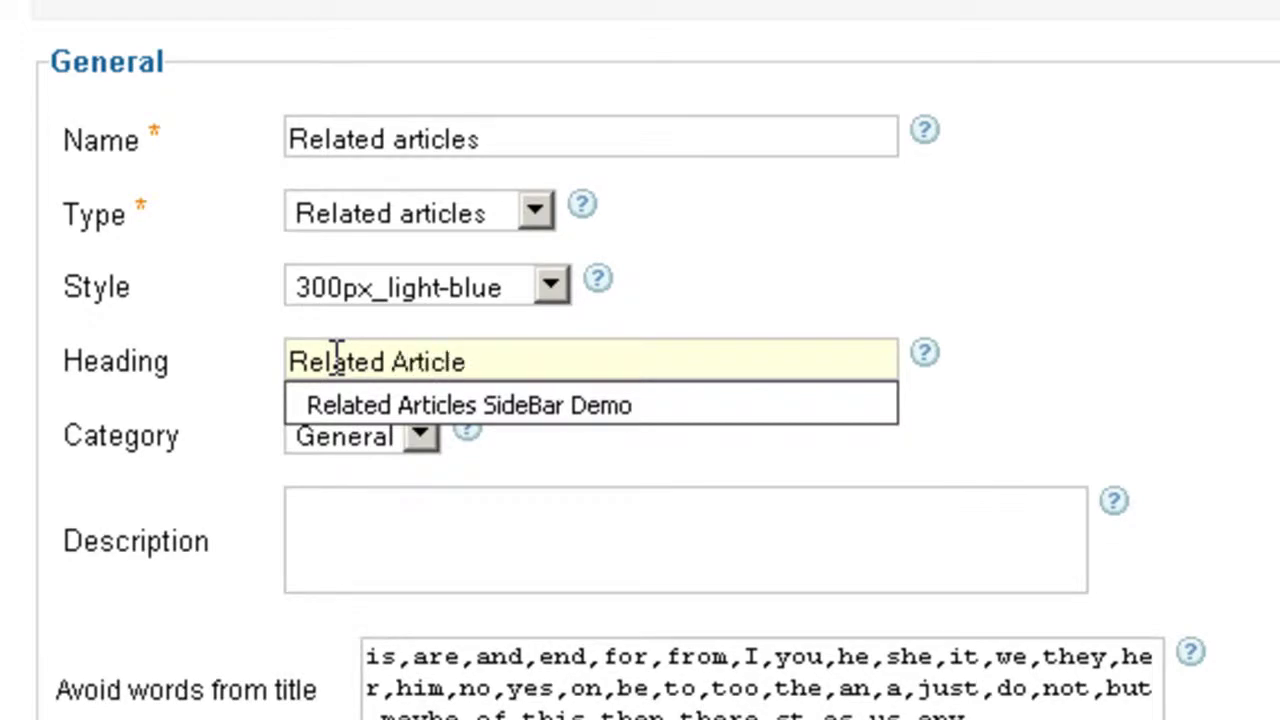
left_click(337, 358)
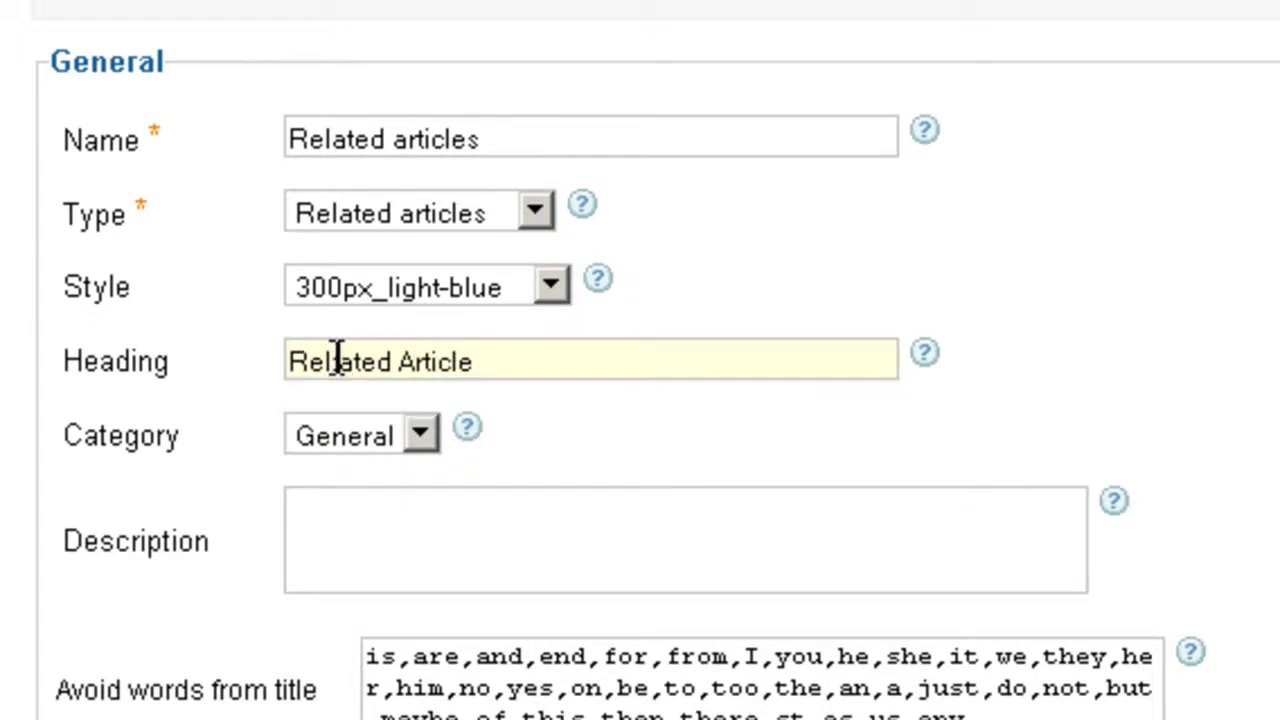
left_click(389, 362)
left_click(510, 352)
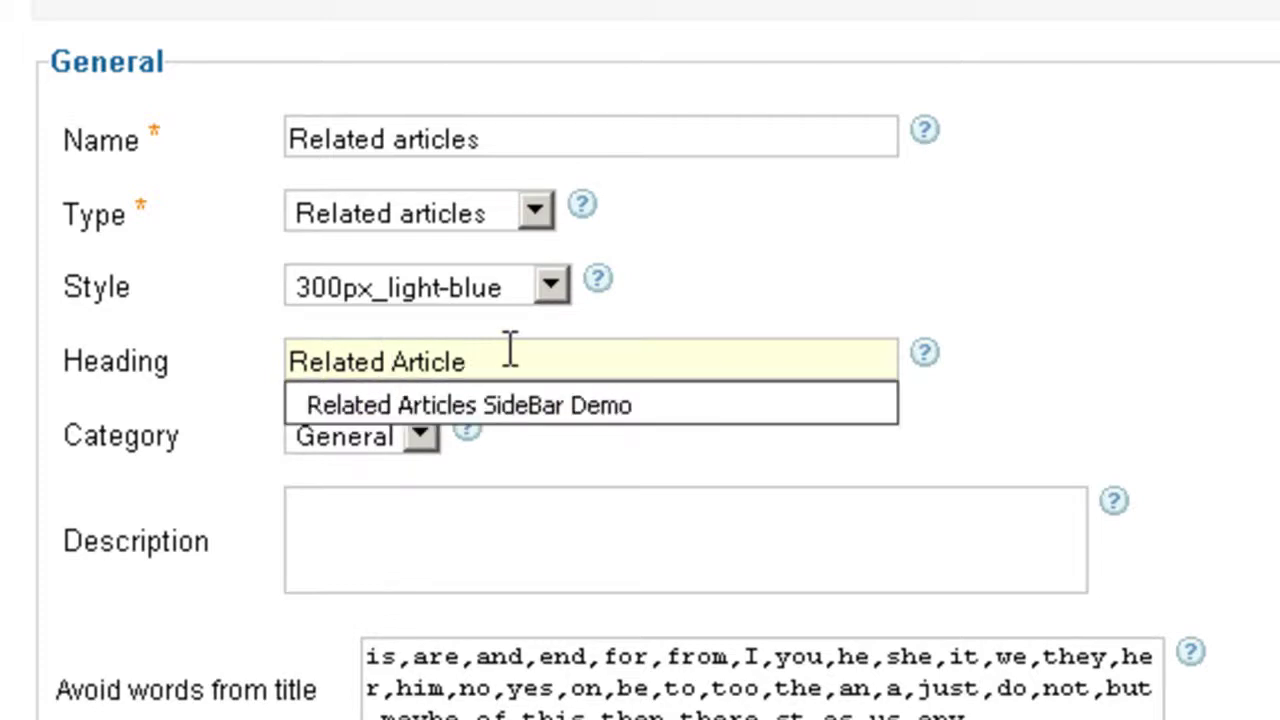
type("s")
left_click(505, 285)
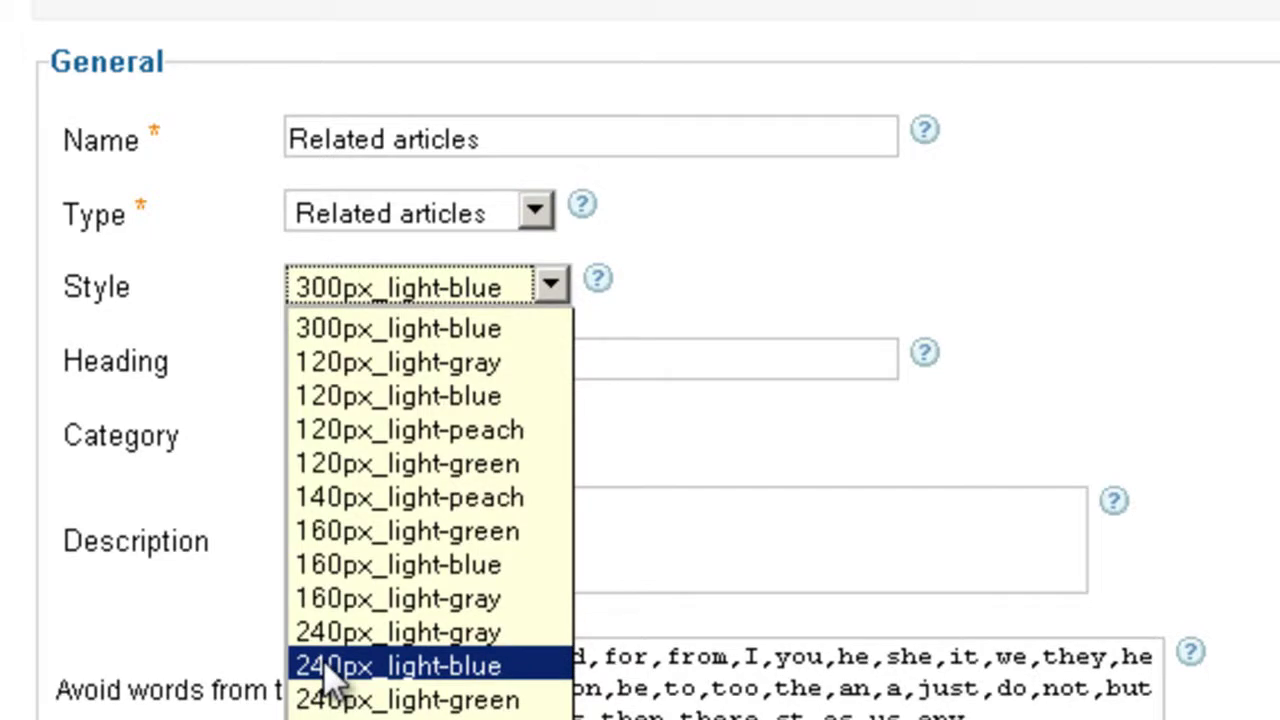
- Choose the 240px_light-blue style and review the 'Avoid words from title' list (is, are, and, the)
left_click(330, 666)
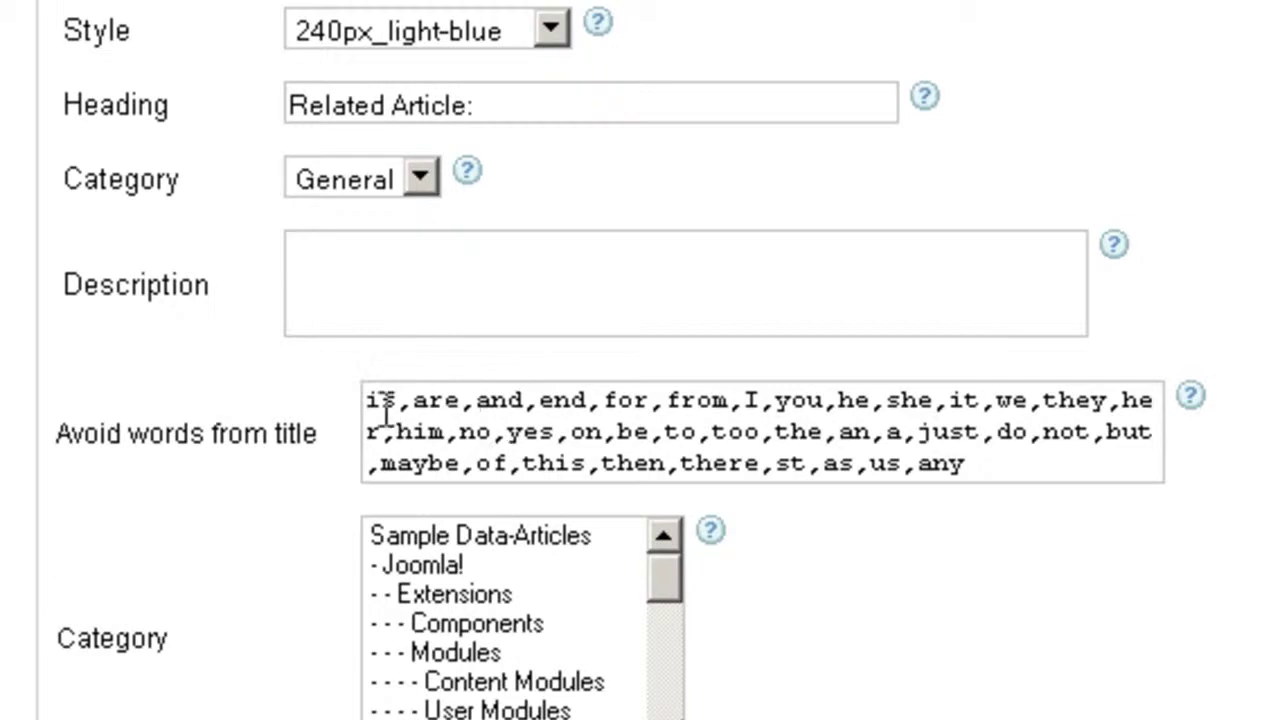
left_click_drag(366, 405, 1106, 477)
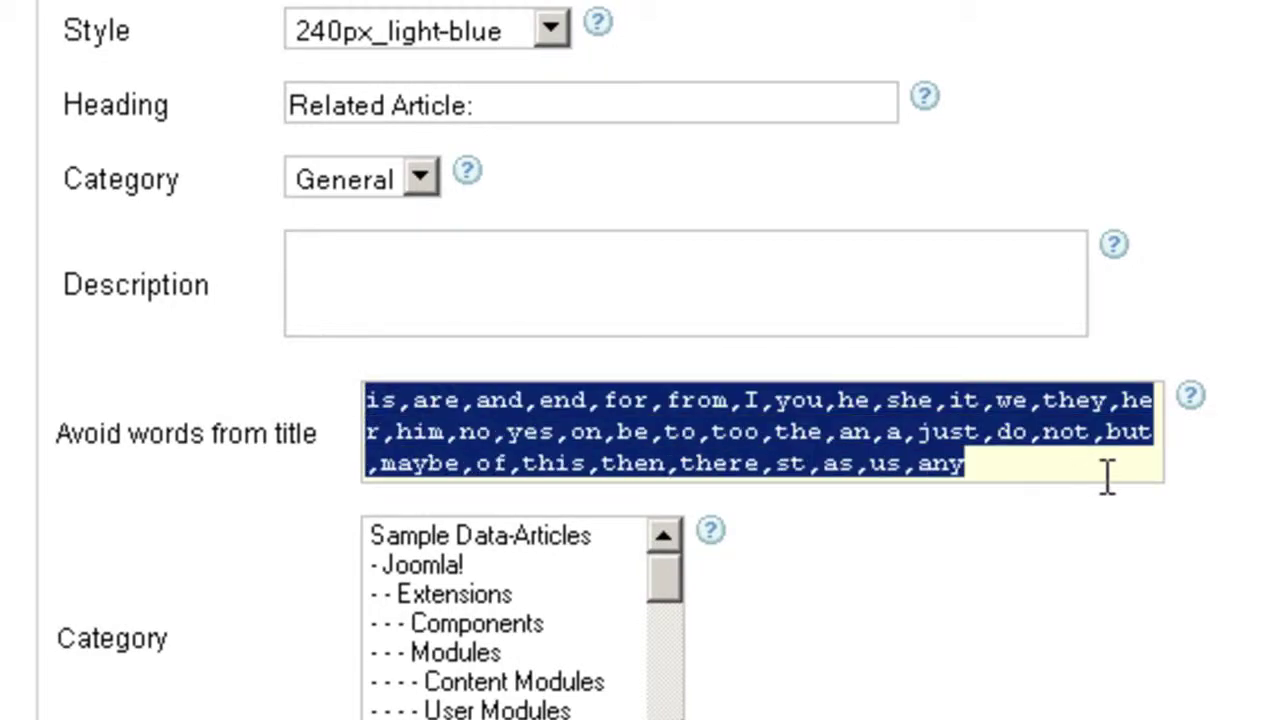
scroll(1106, 478, "down", 5)
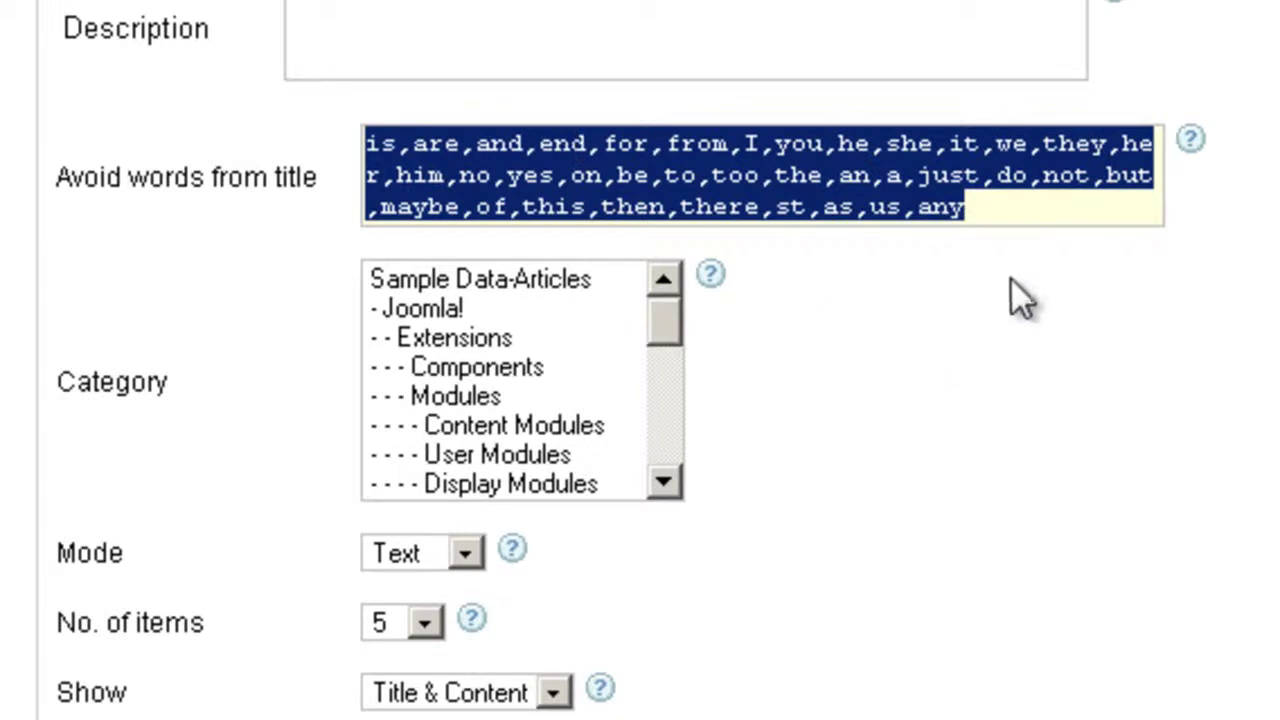
left_click(925, 262)
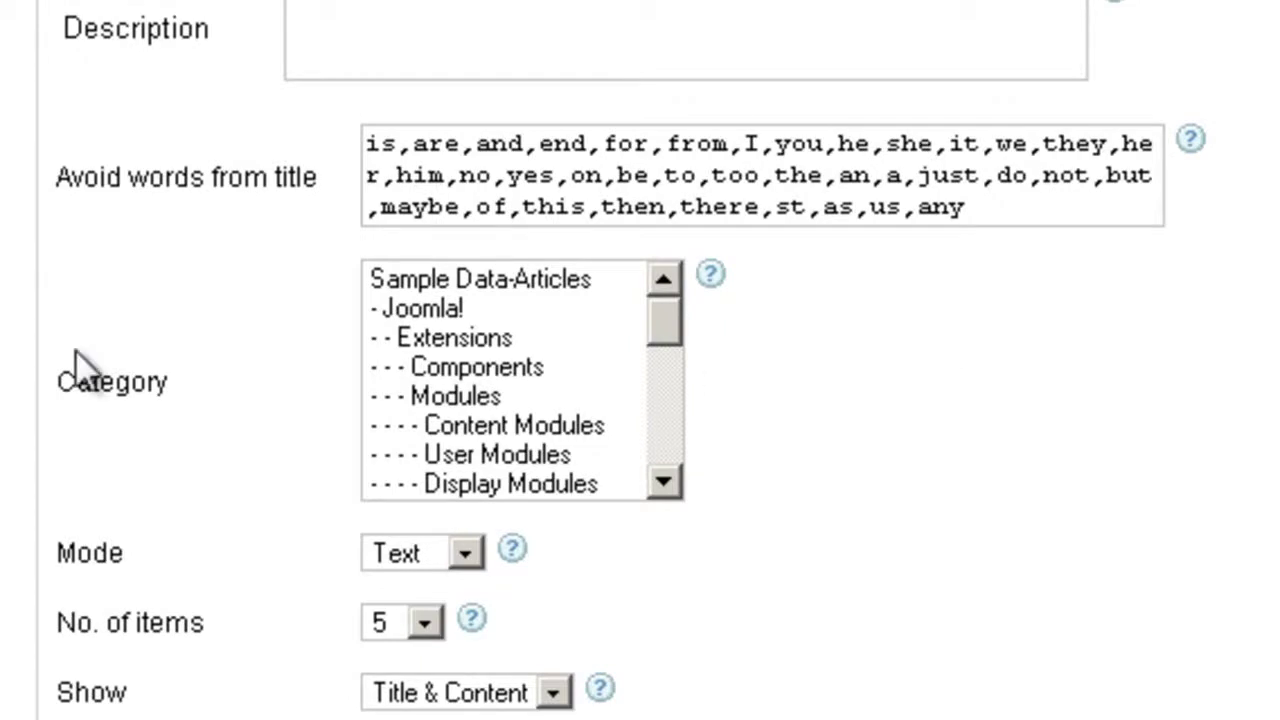
- Draw related articles from the Joomla! category, keeping Text mode and Title & Content display
scroll(114, 365, "down", 3)
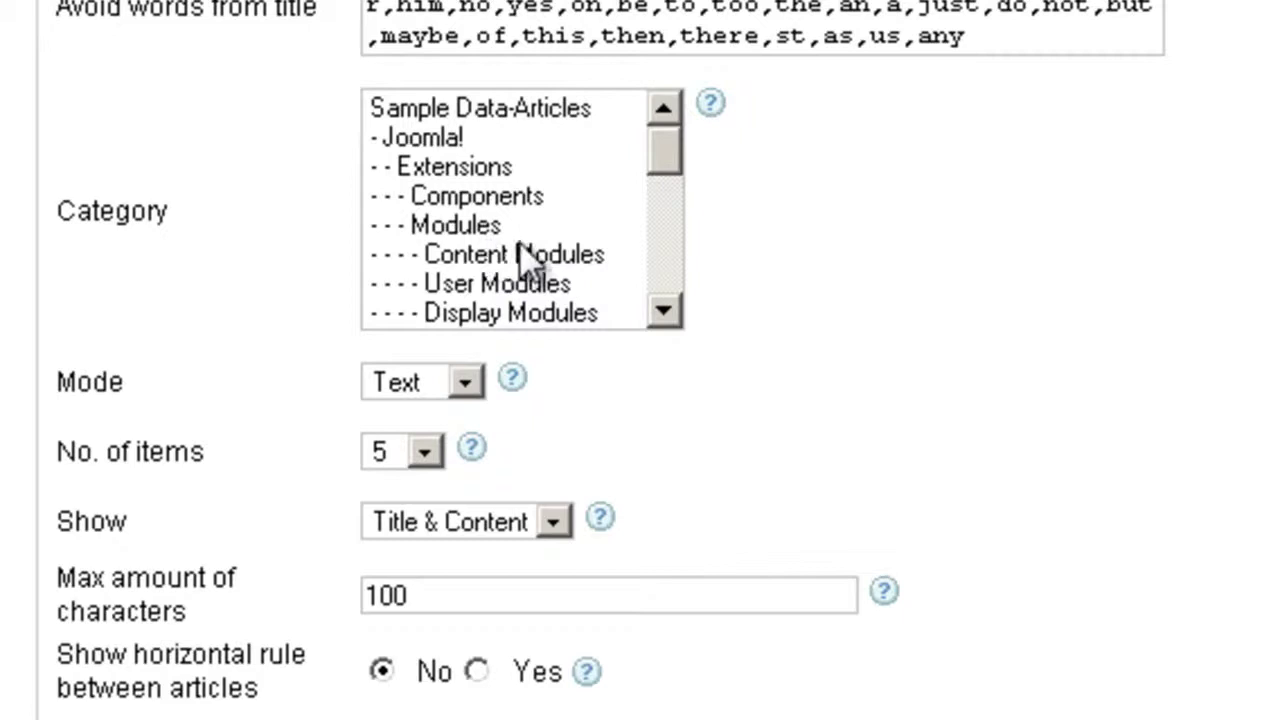
scroll(520, 250, "down", 1)
scroll(520, 245, "up", 1)
scroll(520, 245, "up", 1)
scroll(520, 245, "up", 1)
left_click(445, 138)
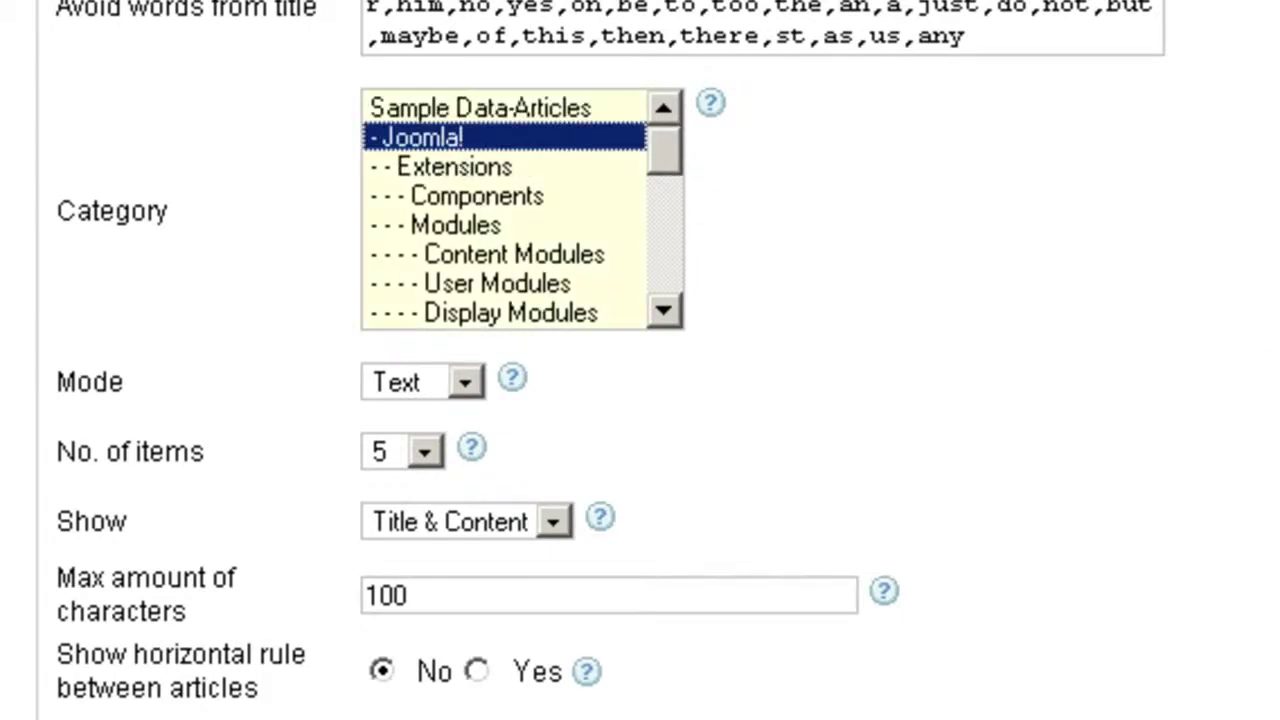
scroll(1186, 280, "down", 3)
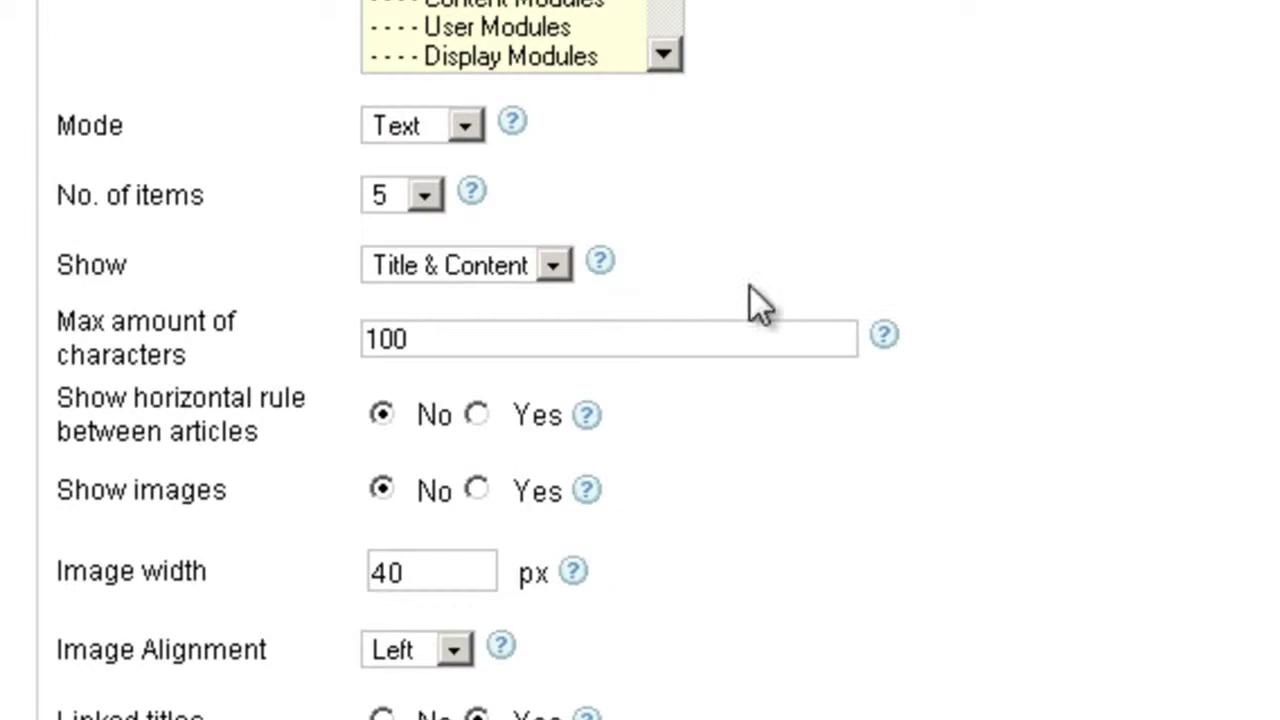
left_click(448, 128)
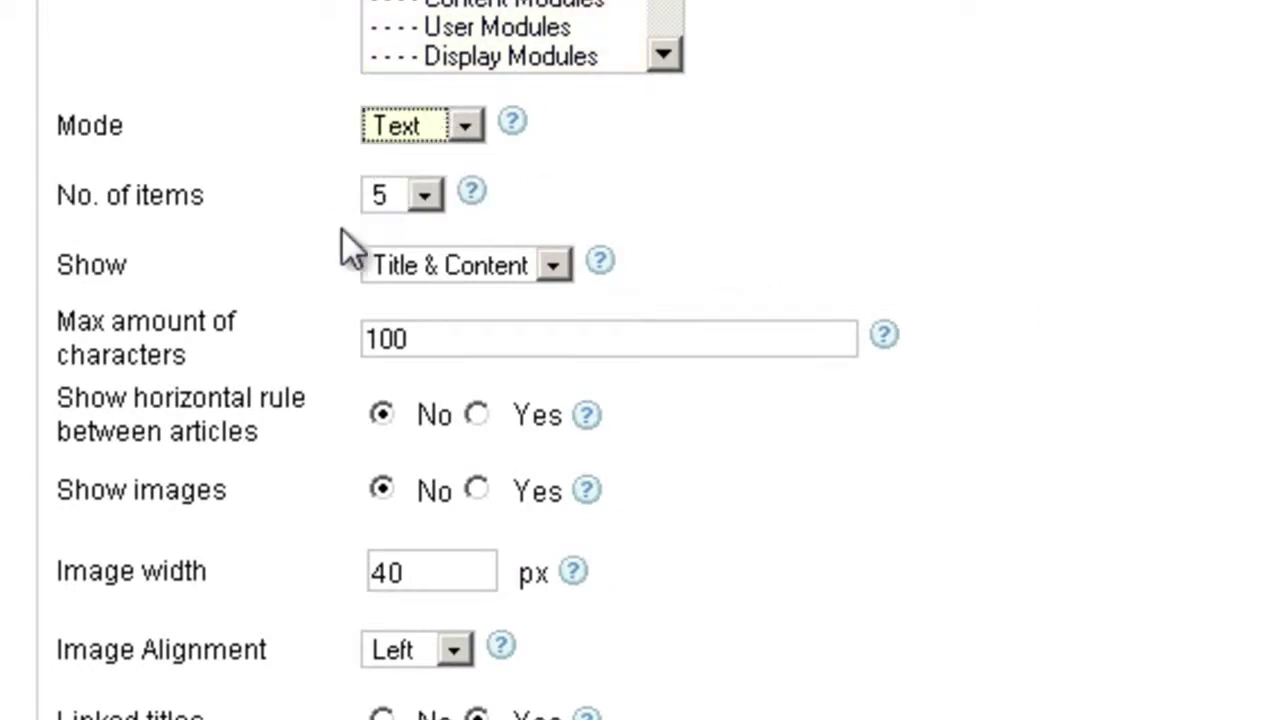
left_click(472, 271)
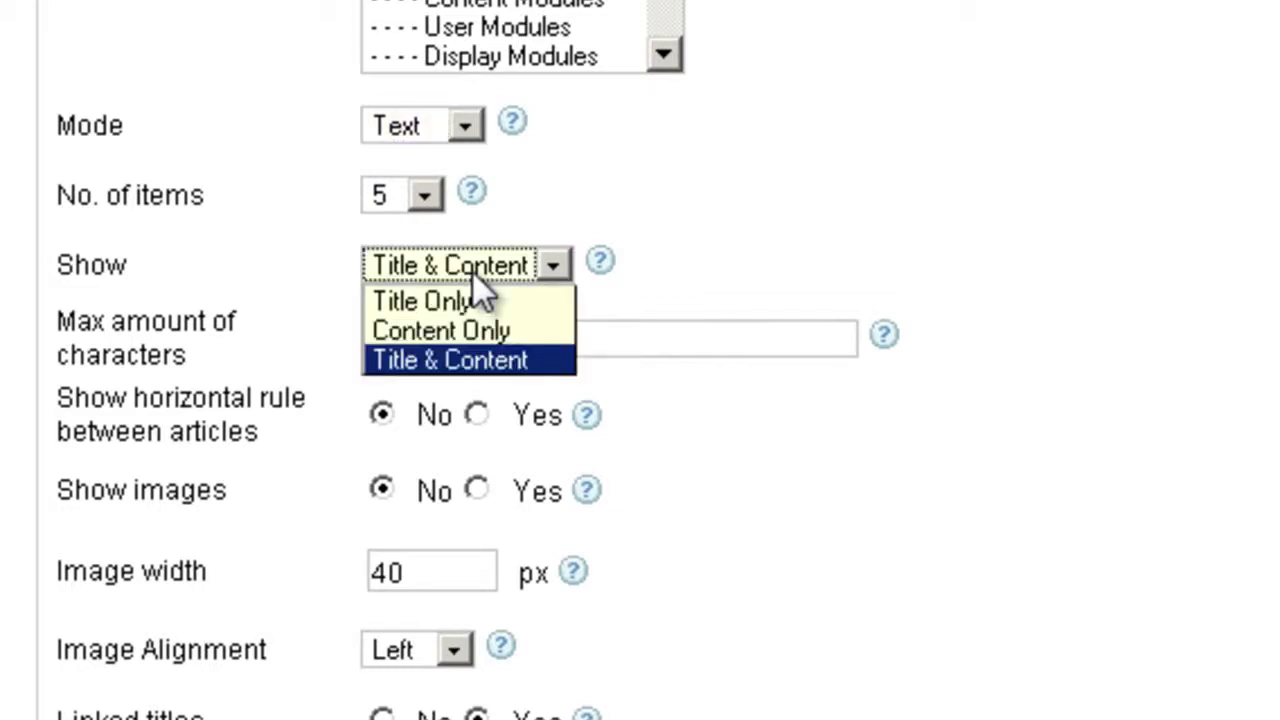
left_click(820, 287)
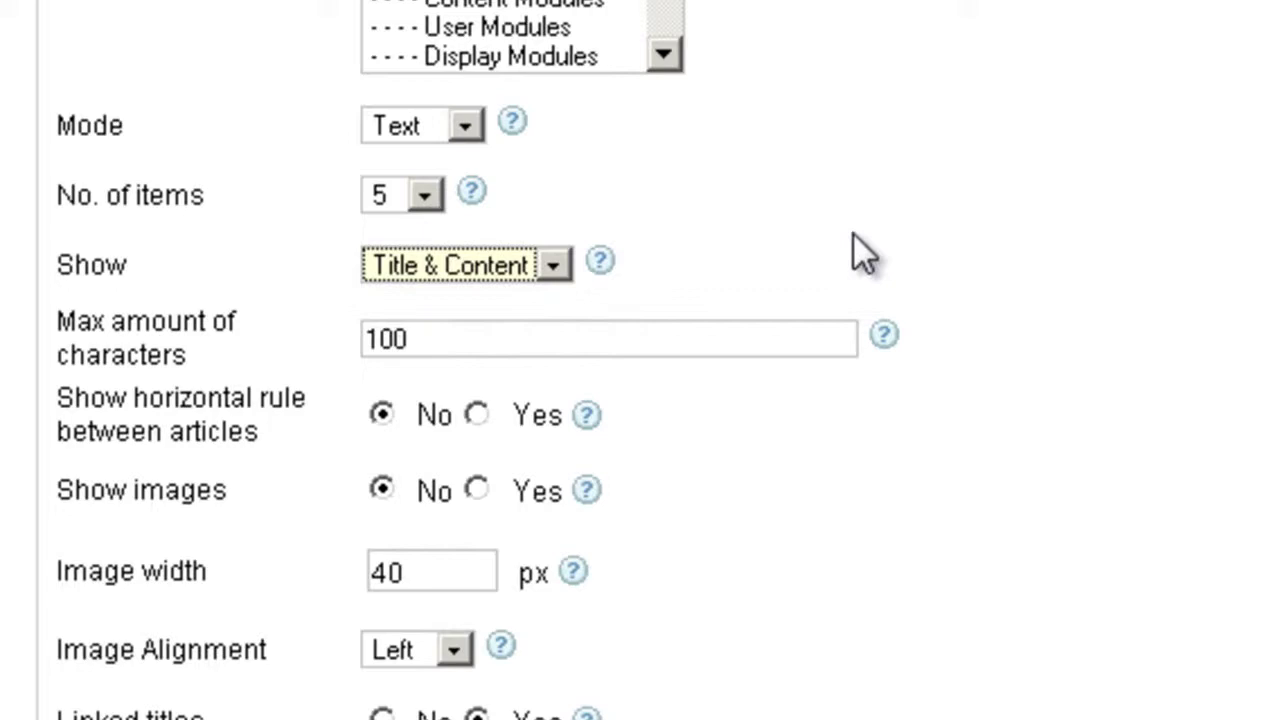
- Set Show images and Read More to Yes, then scroll through the category list
scroll(853, 233, "down", 3)
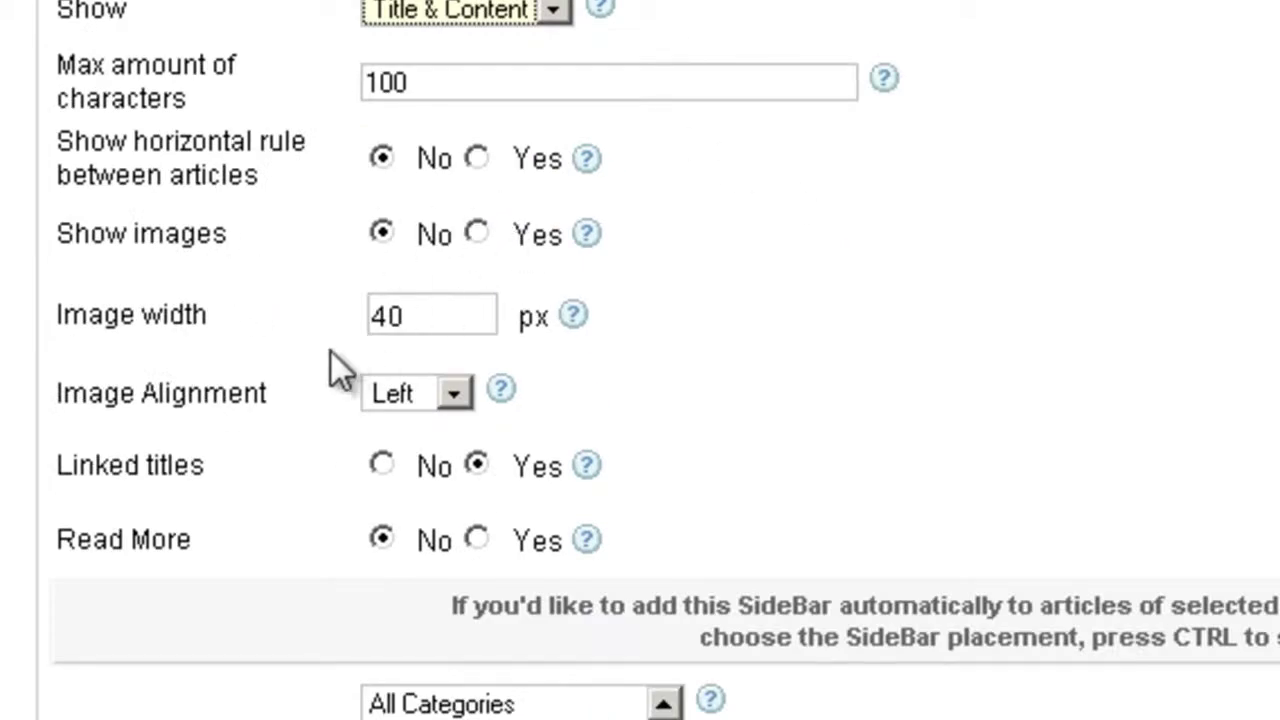
left_click(480, 232)
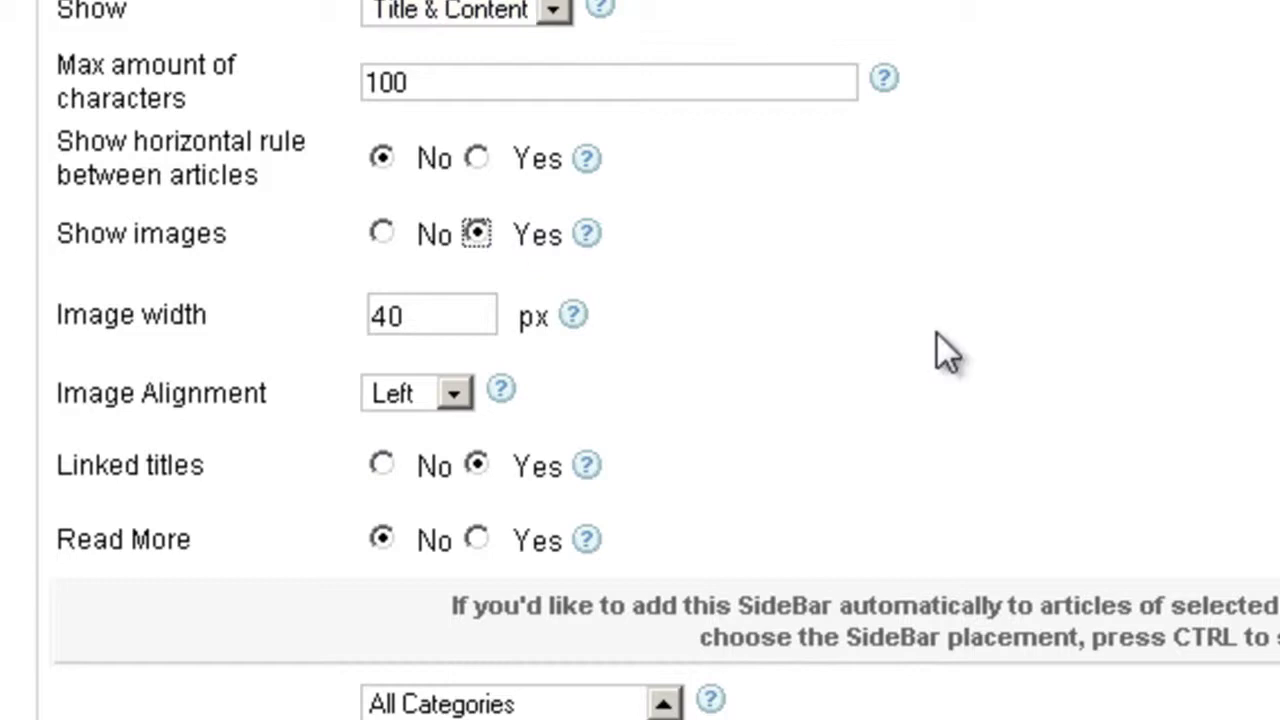
scroll(790, 328, "down", 1)
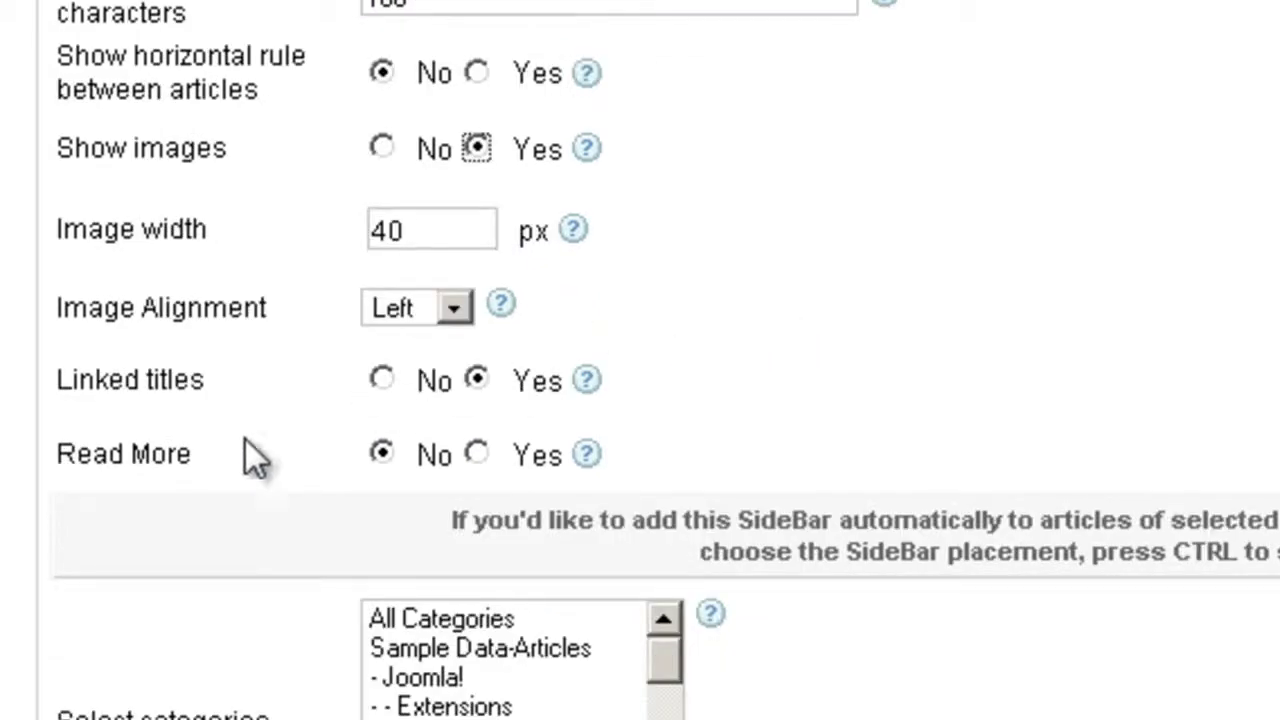
left_click(476, 454)
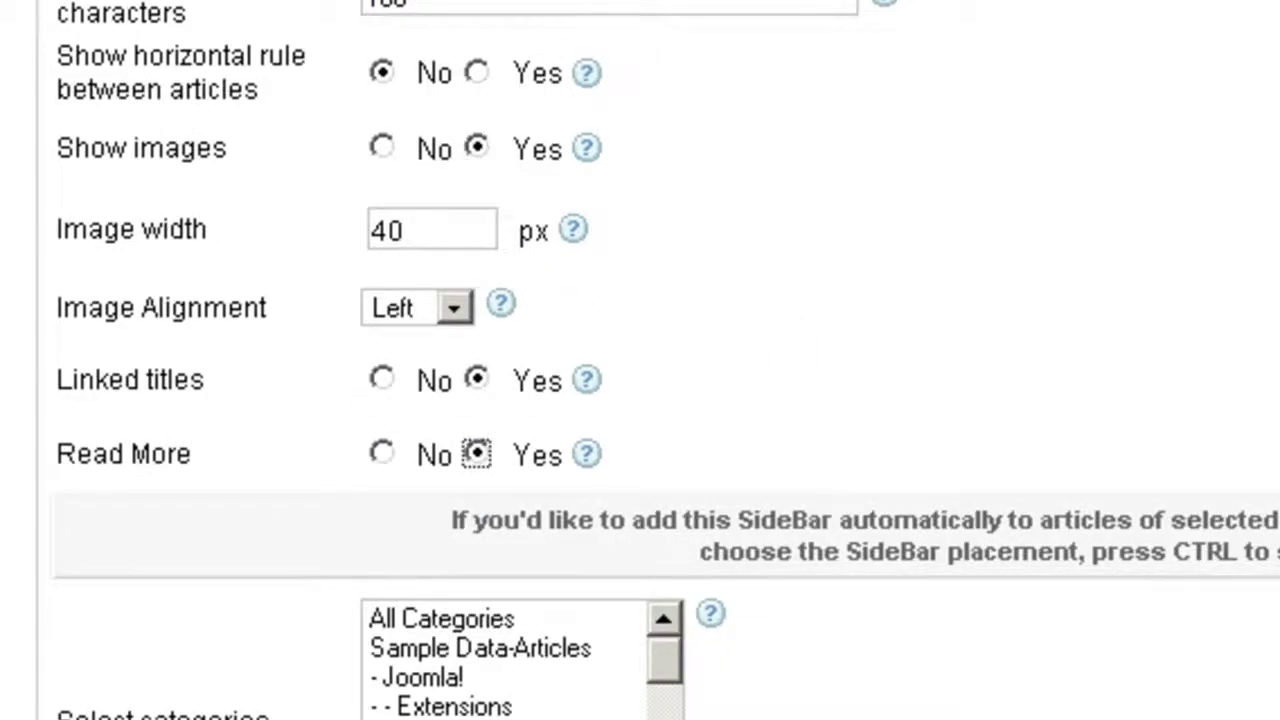
scroll(476, 454, "down", 3)
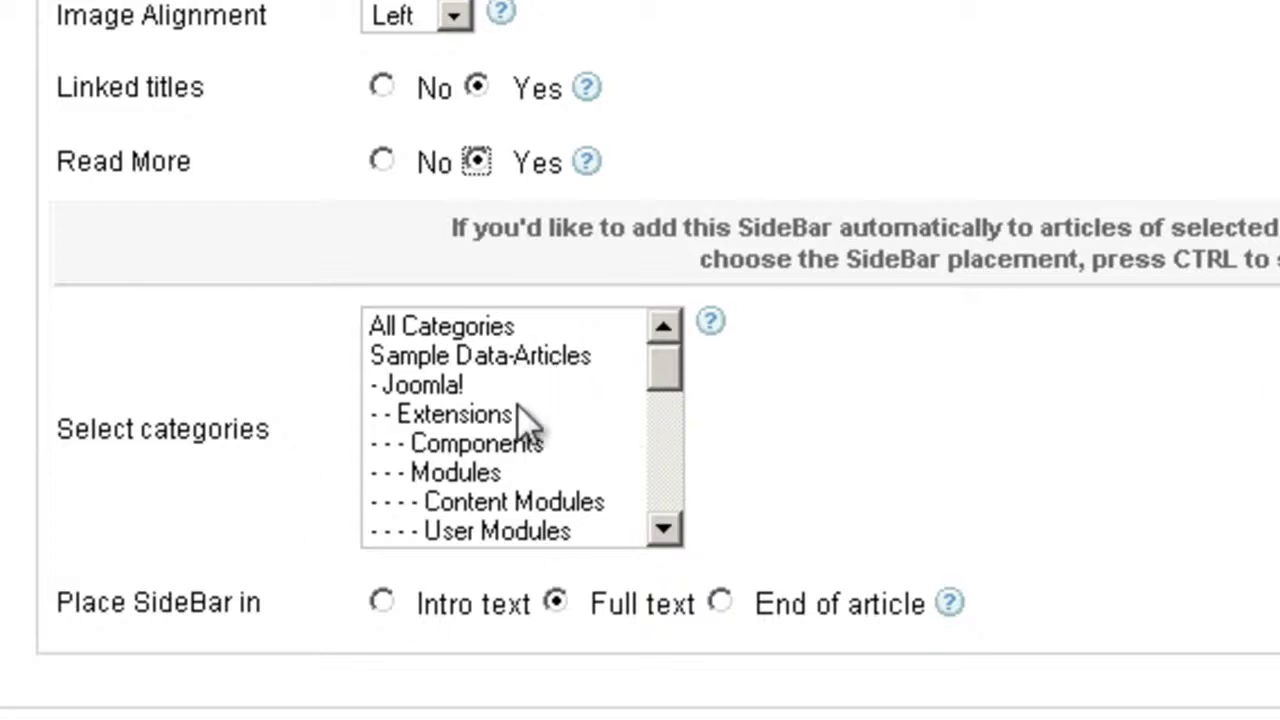
scroll(523, 429, "down", 2)
scroll(528, 443, "down", 1)
scroll(528, 471, "down", 3)
scroll(520, 466, "up", 3)
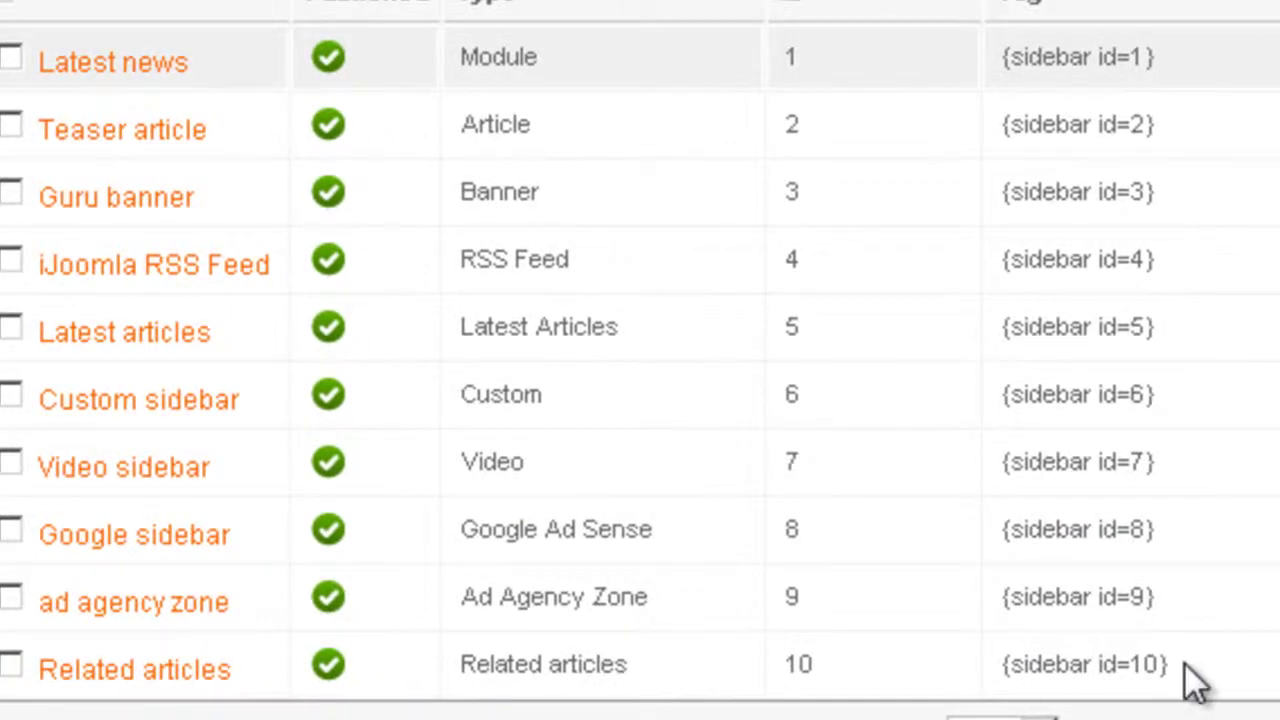
- Copy the new Related articles sidebar's {sidebar id=10} tag from the SideBar list
left_click_drag(1175, 665, 1005, 666)
right_click(1068, 664)
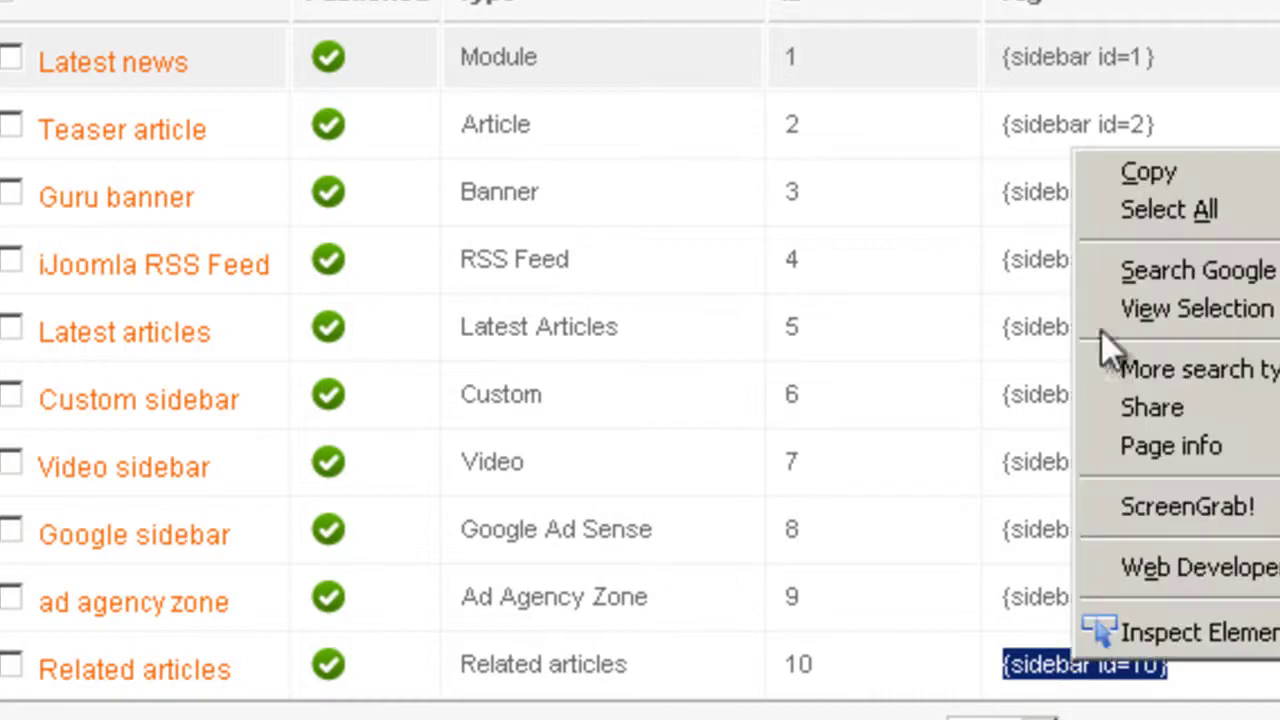
left_click(1140, 178)
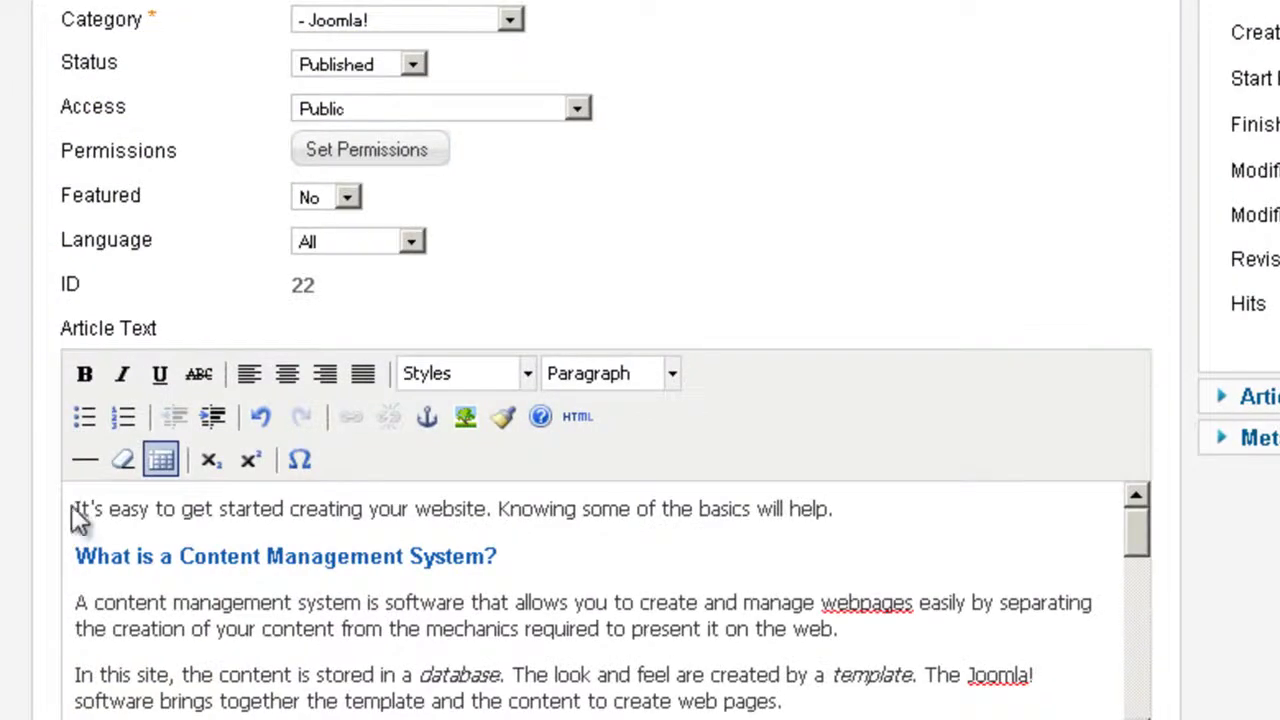
- Paste the {sidebar id=10} tag at the start of the Getting Started article
left_click(76, 510)
key("ctrl+v")
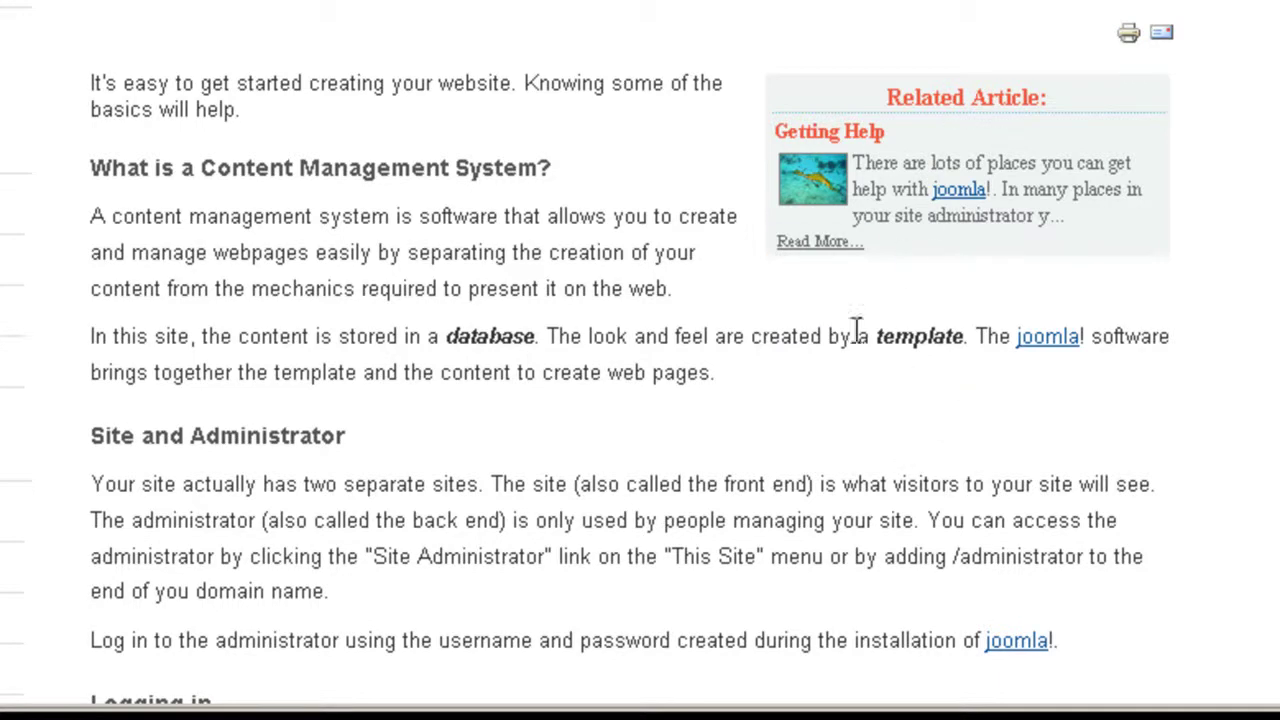
left_click_drag(934, 162, 837, 163)
left_click(913, 275)
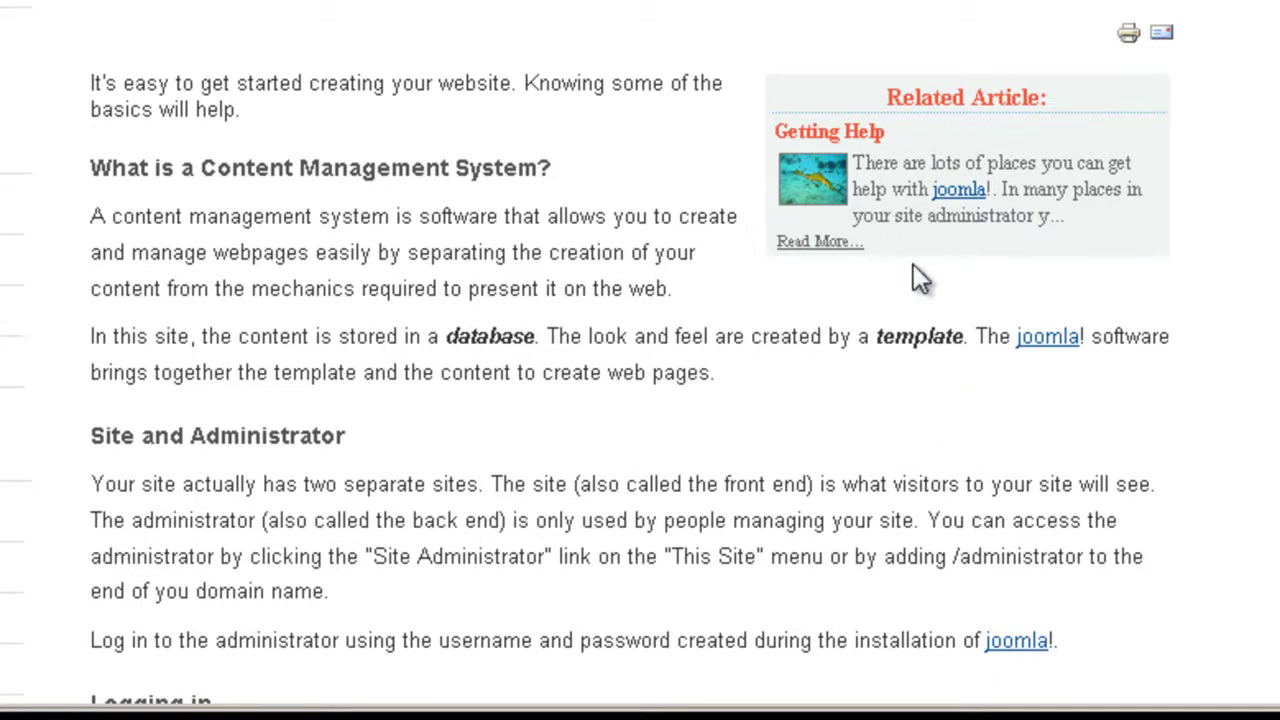